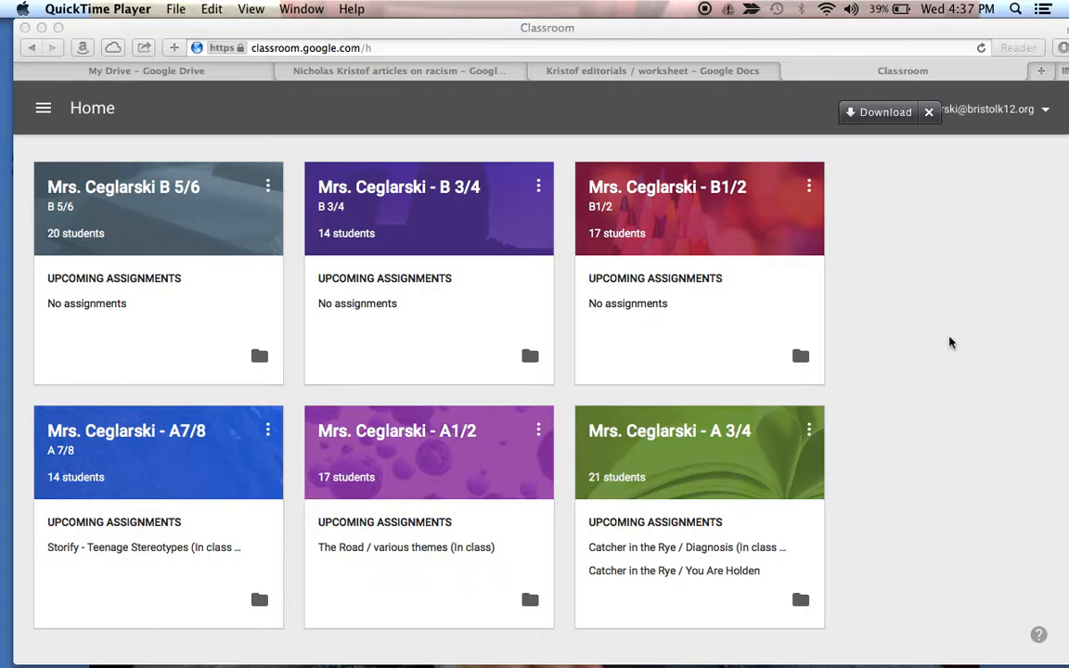
In the A 3/4 class, start an assignment titled "Article responses" with the description "Read the articles and complete the worksheet".
left_click(692, 439)
left_click(692, 439)
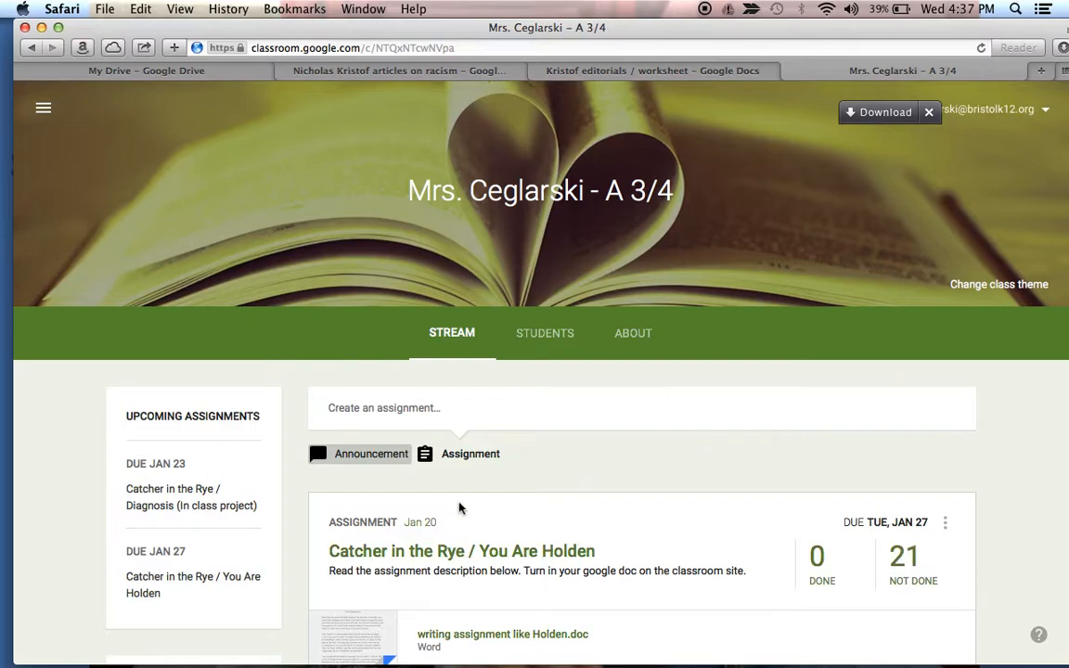
left_click(471, 456)
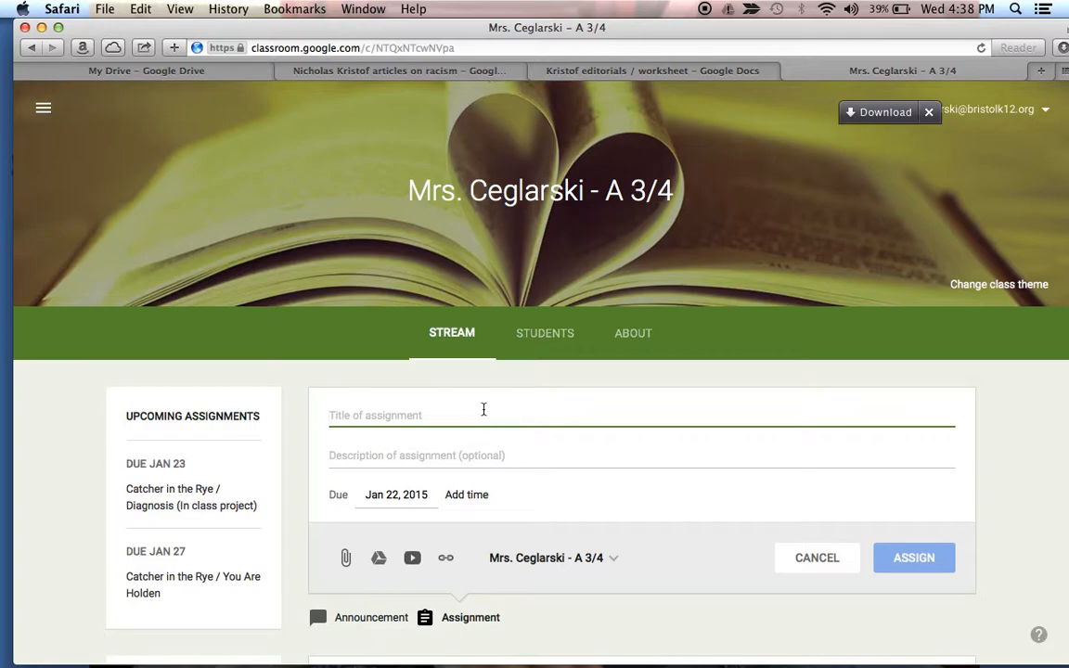
type("A")
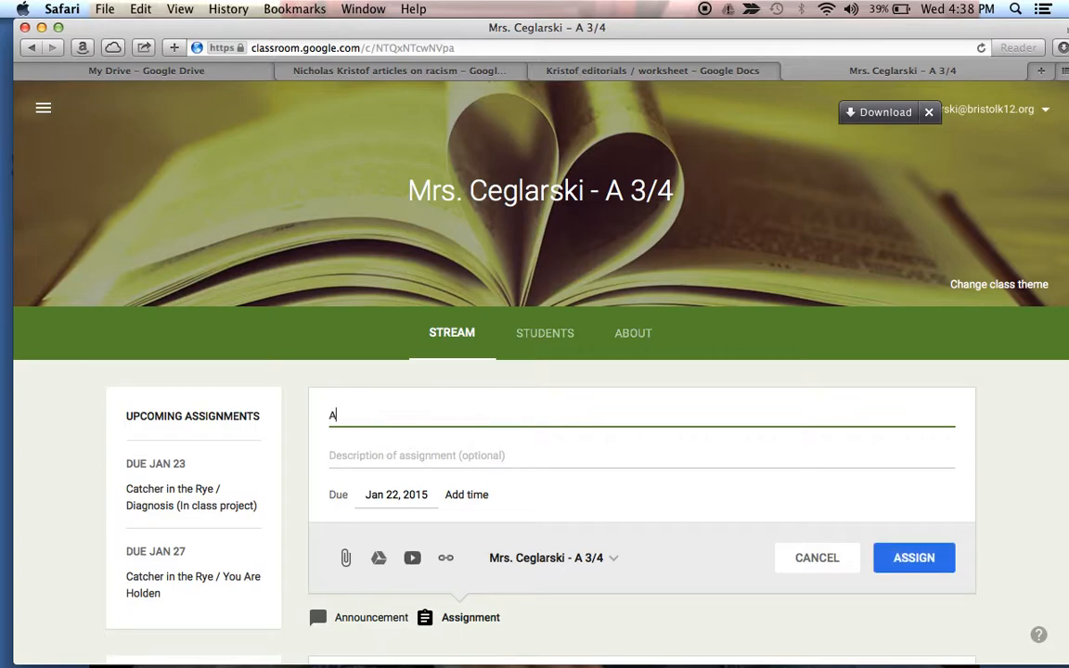
type("rticle responses")
left_click(454, 455)
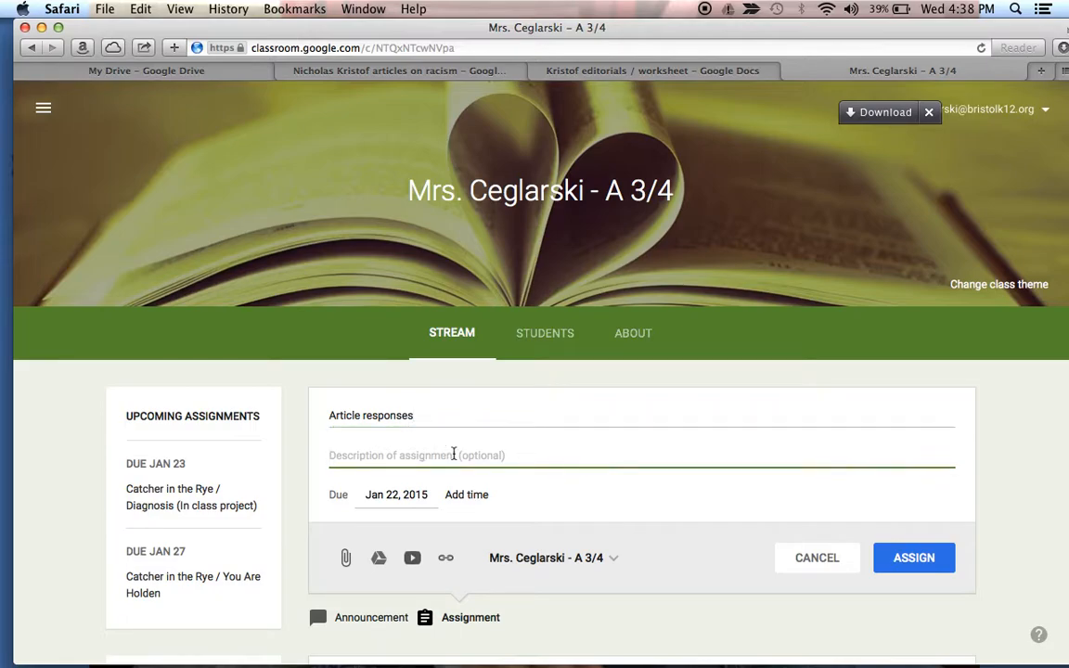
type("Read the articles and complete the worksheet")
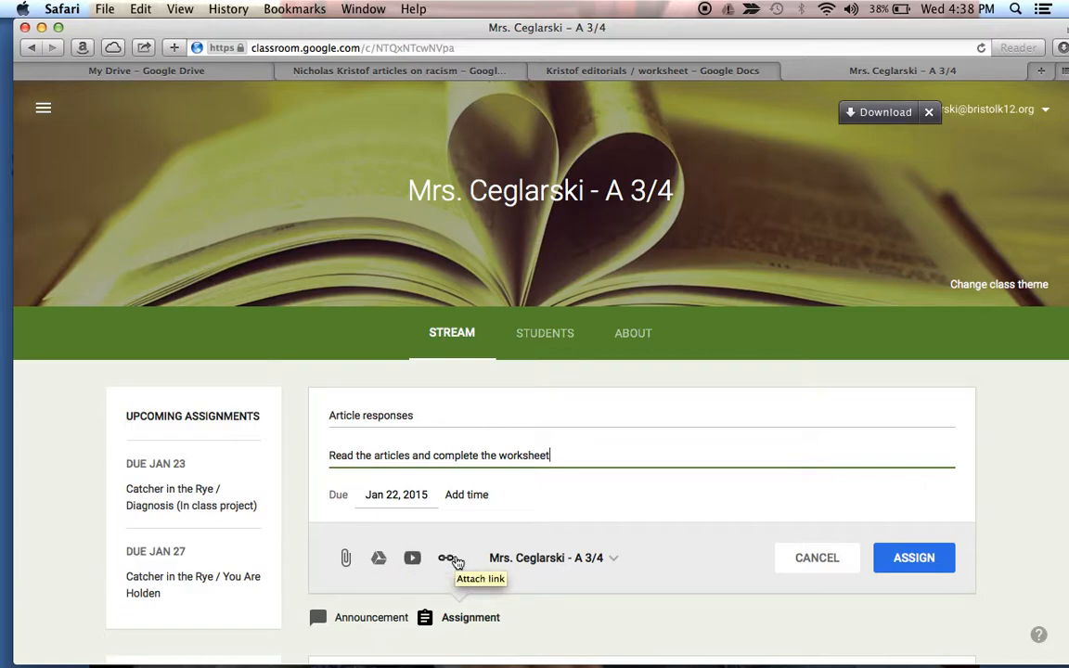
Find the Google Drive document "NY Times: Nicholas Kristof articles on racism" by searching "ny" and attach it to the assignment.
left_click(379, 558)
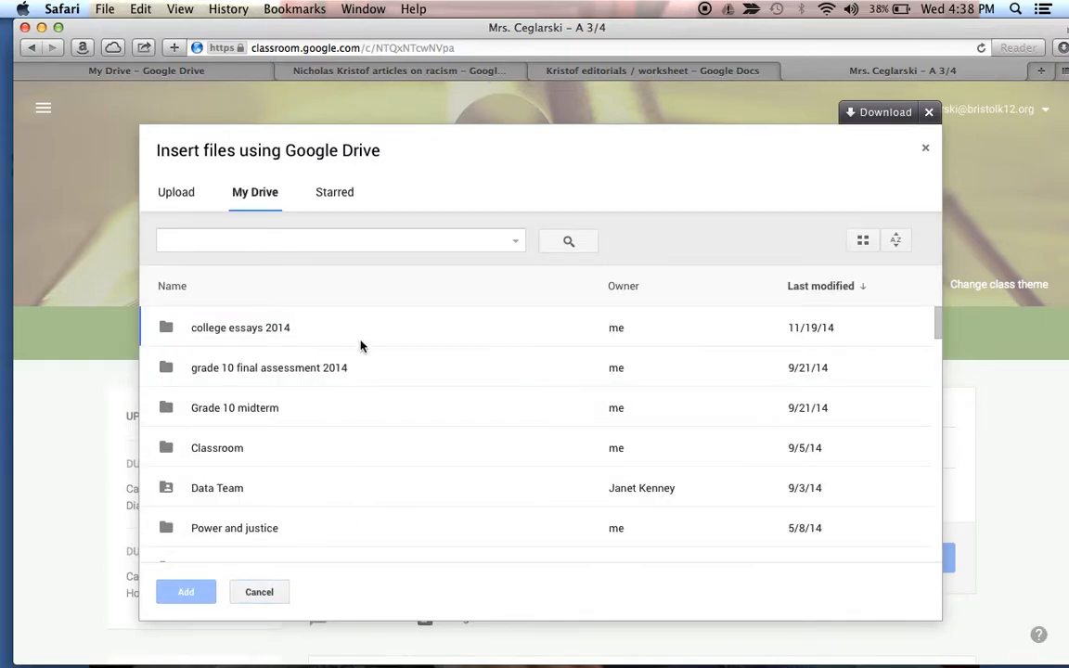
left_click(336, 241)
type("n")
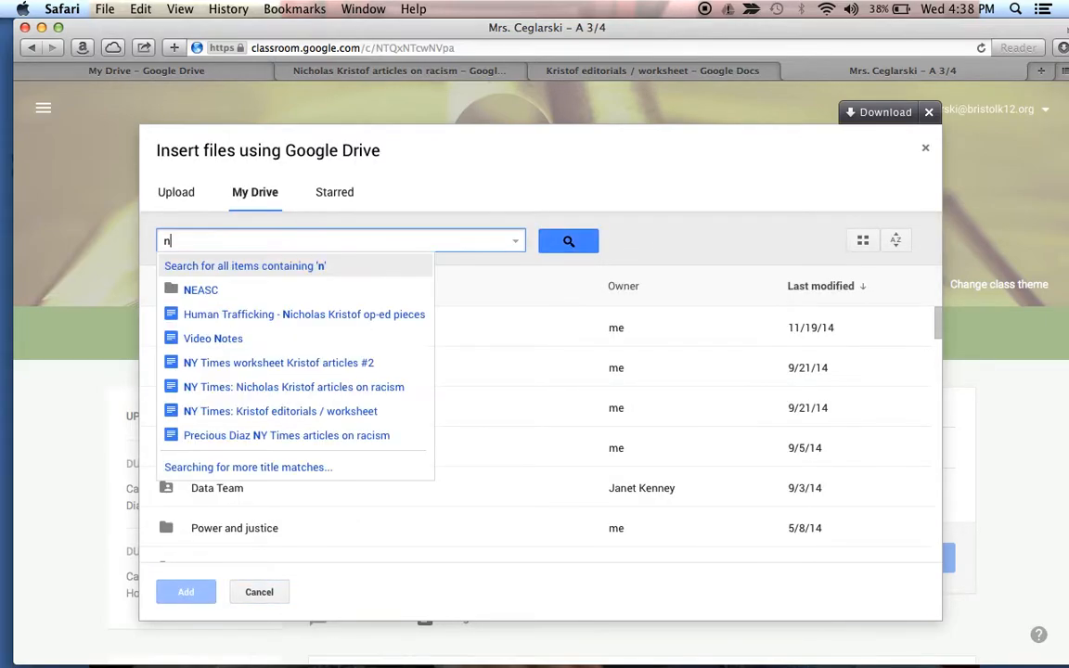
type("y")
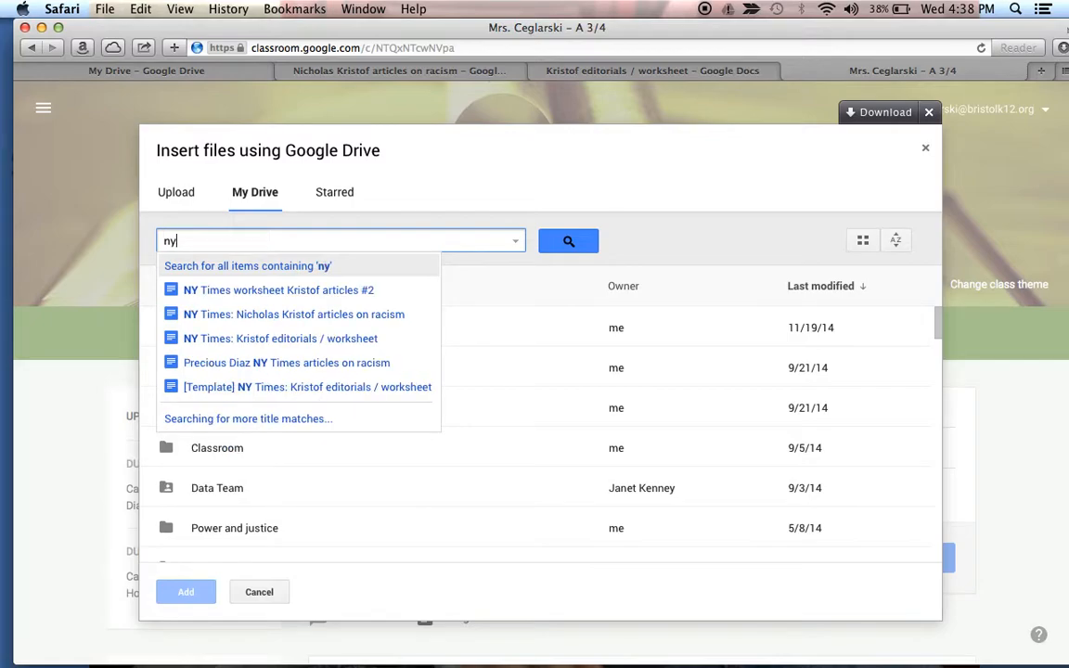
left_click(379, 315)
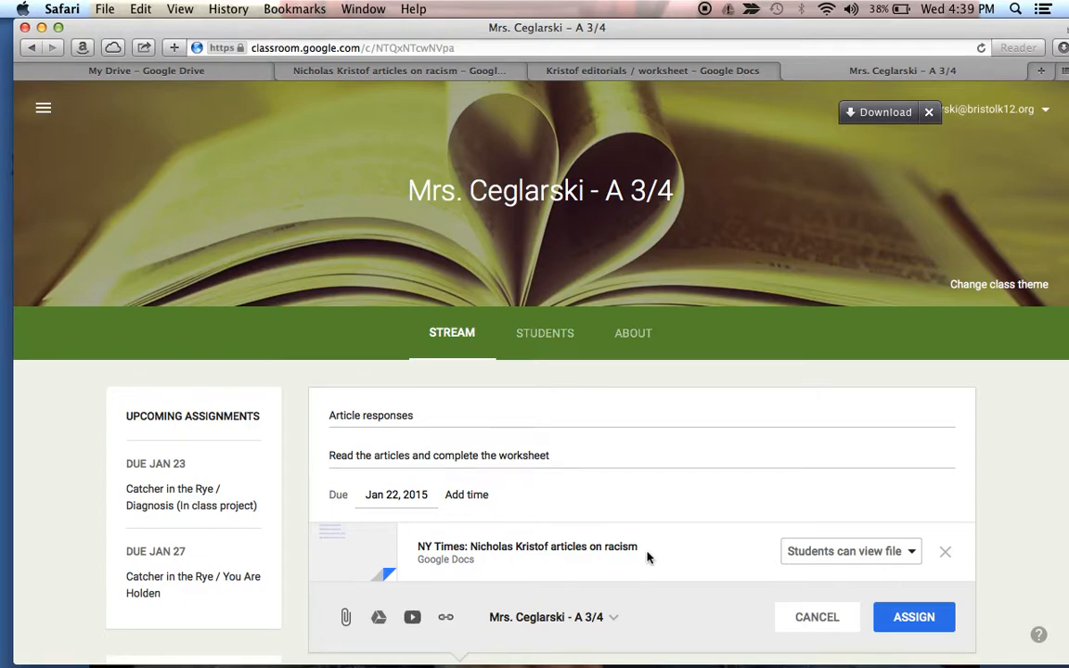
Attach the Google Drive document "NY Times worksheet Kristof articles #2" to the assignment as well.
left_click(378, 619)
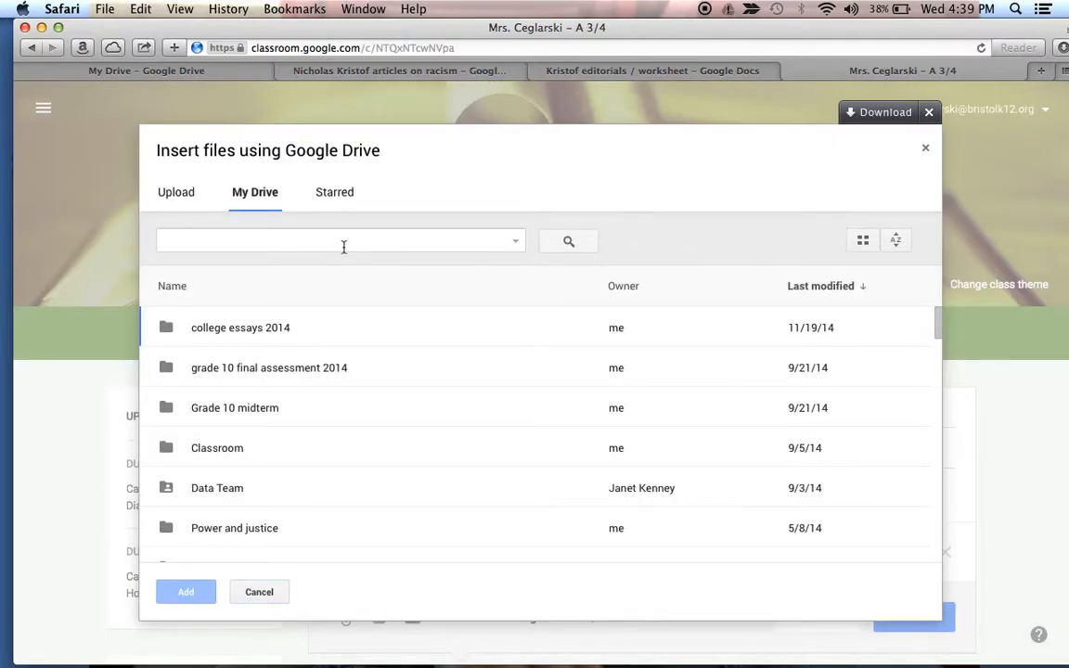
left_click(343, 243)
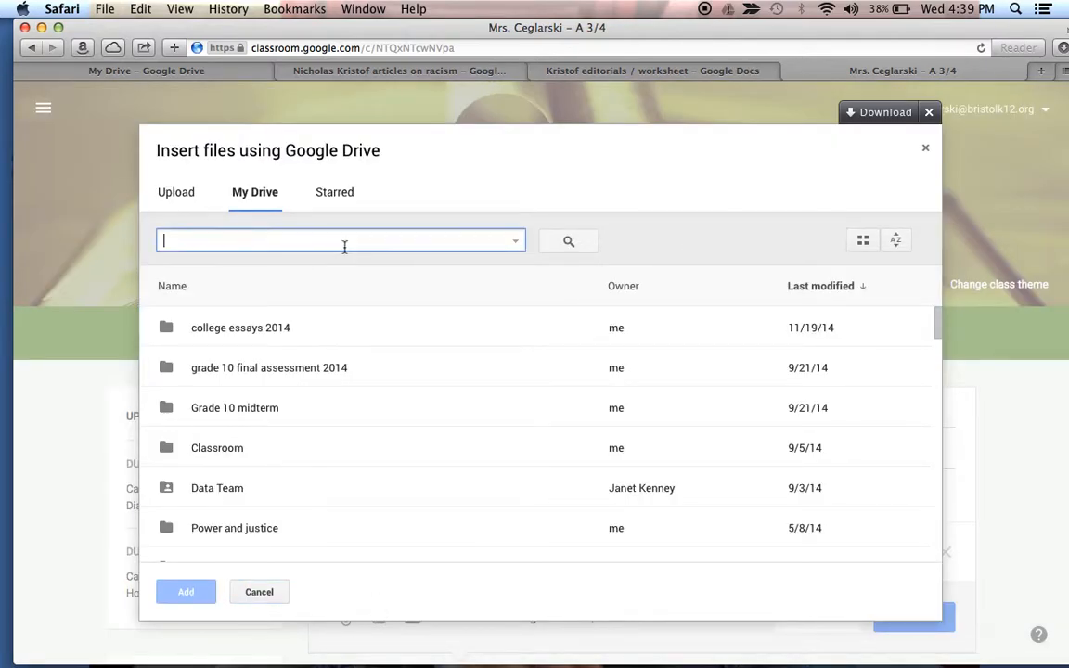
type("ny")
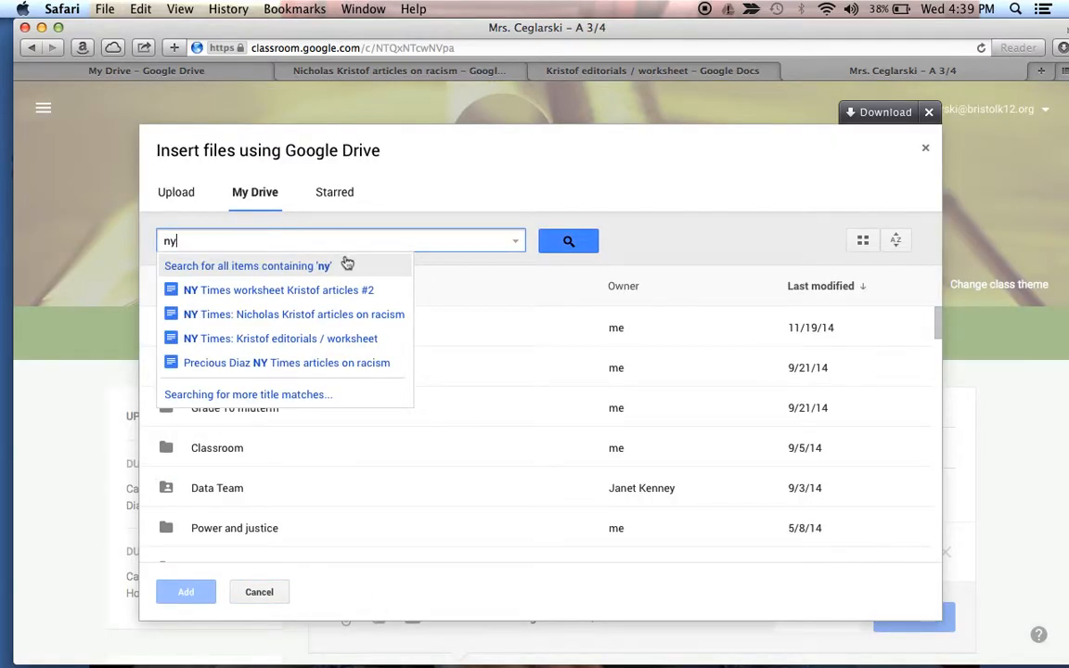
key("BackSpace")
key("BackSpace")
key("Escape")
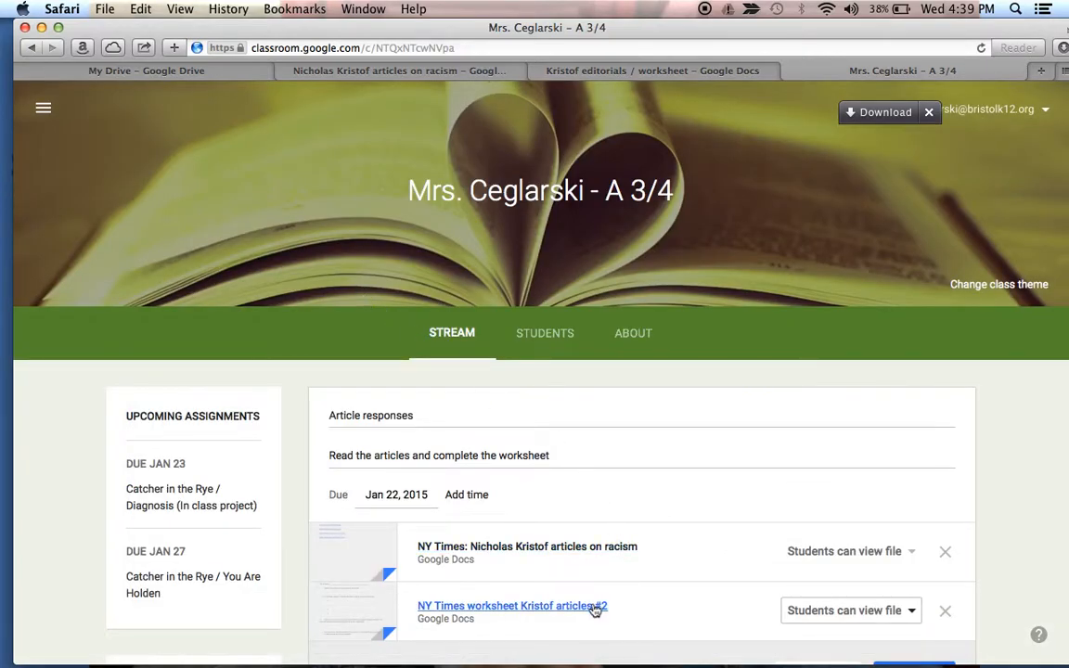
Set the worksheet attachment to "Make a copy for each student" and post the assignment to the class.
scroll(594, 610, "down", 2)
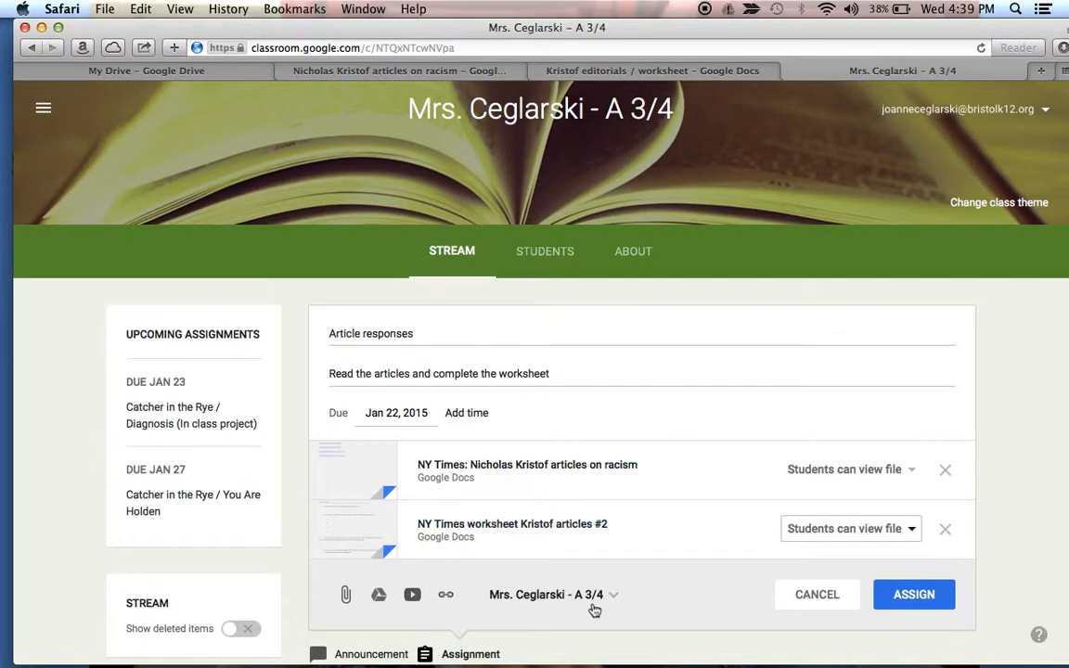
left_click(912, 529)
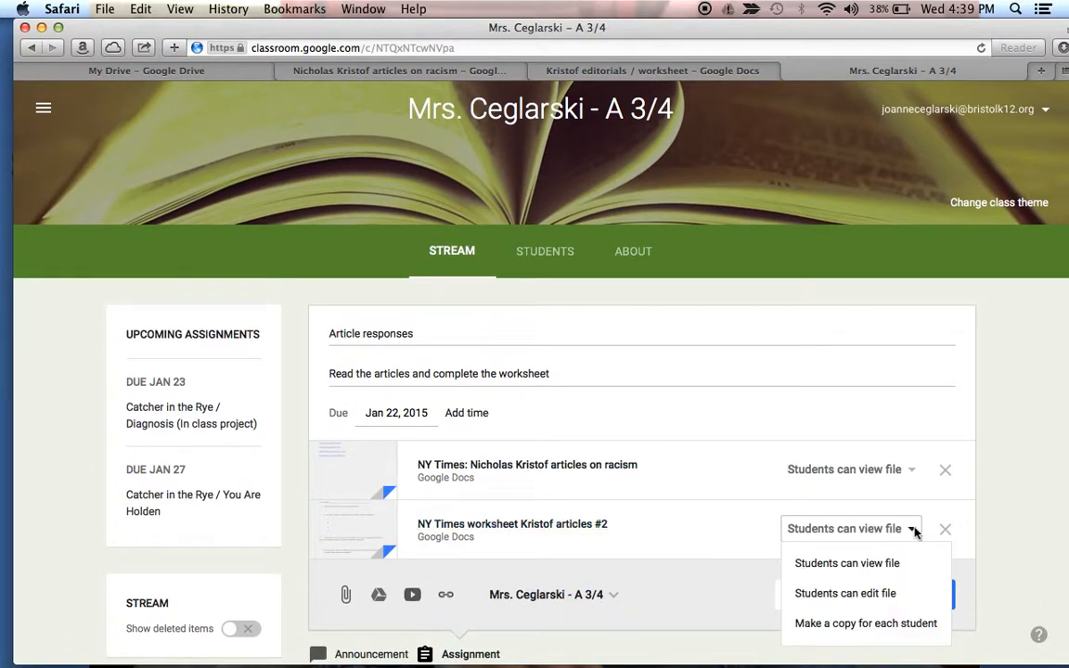
left_click(900, 627)
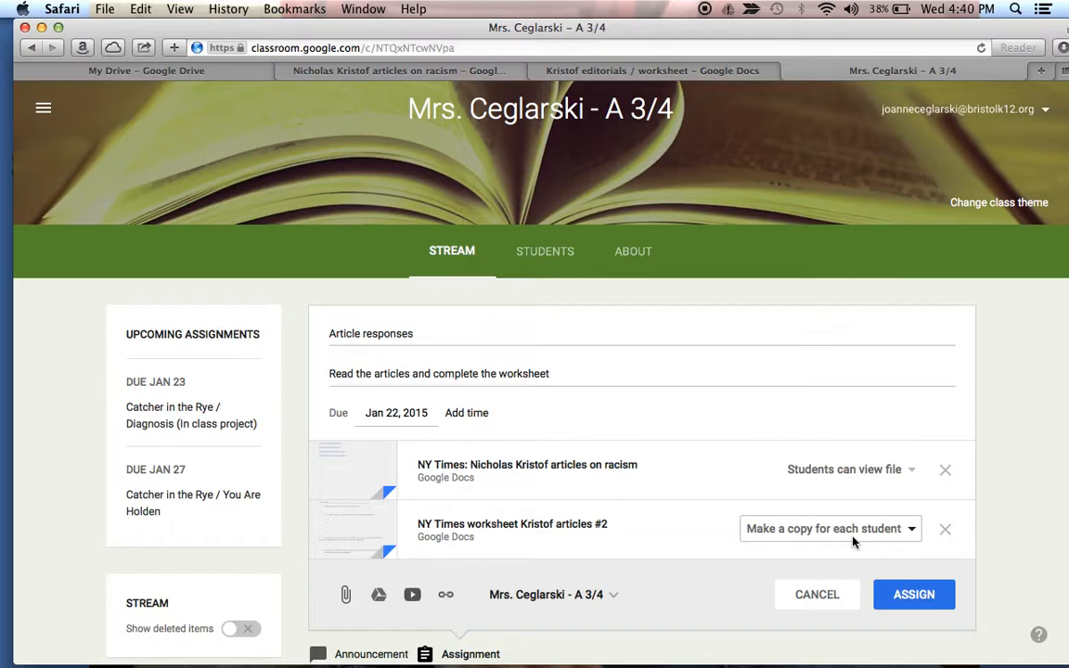
left_click(914, 596)
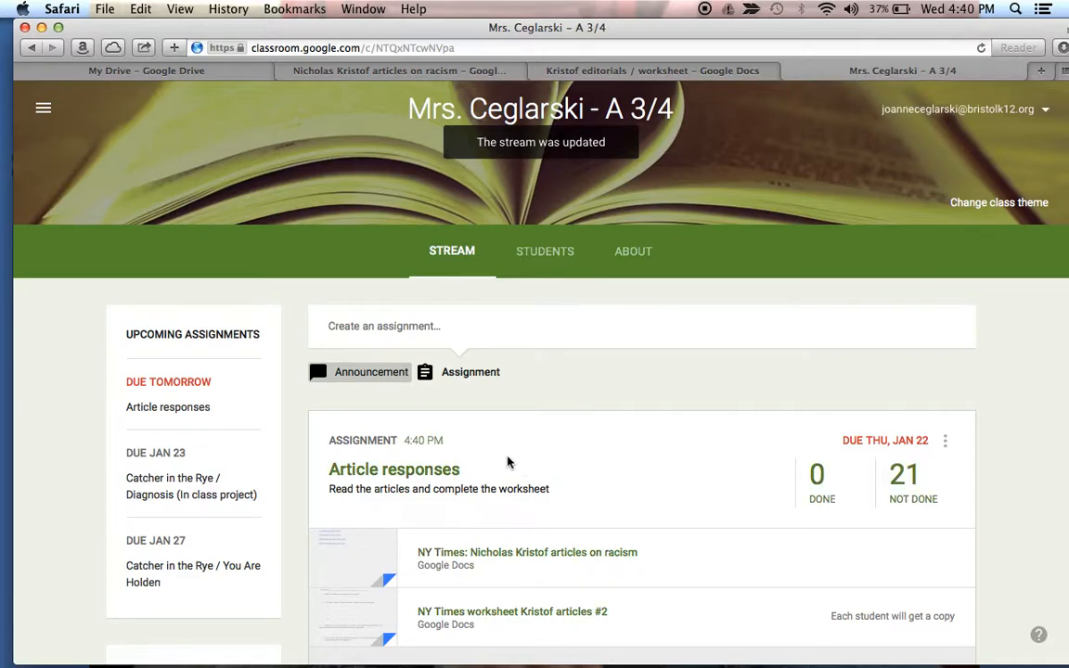
Check the student work page of the Article responses assignment and look through the assignments in the class stream.
left_click(406, 478)
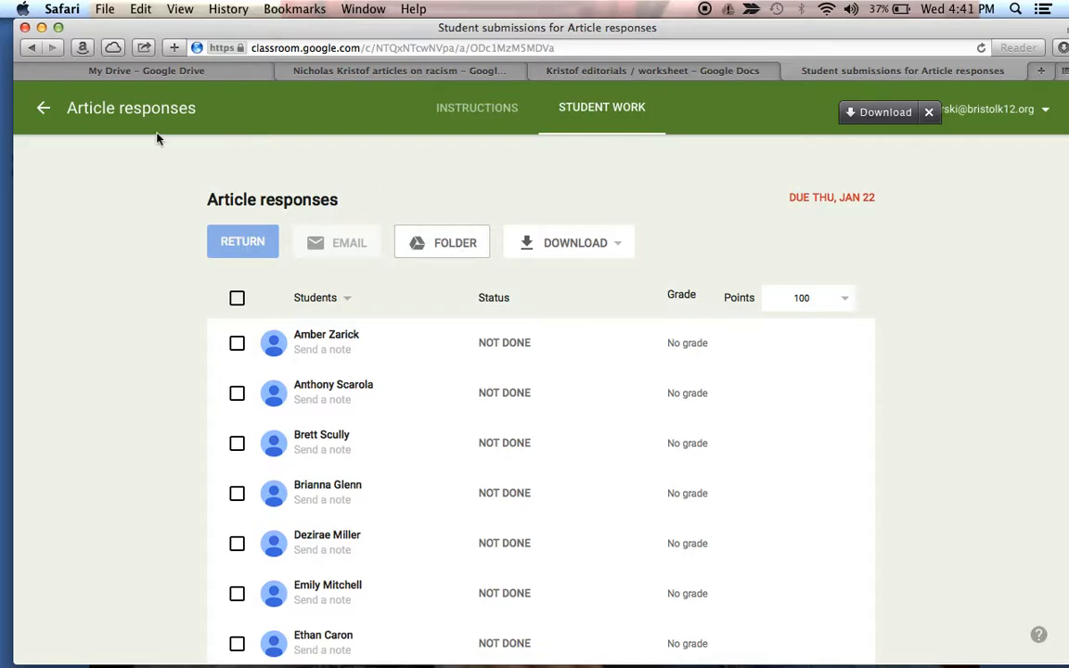
left_click(54, 109)
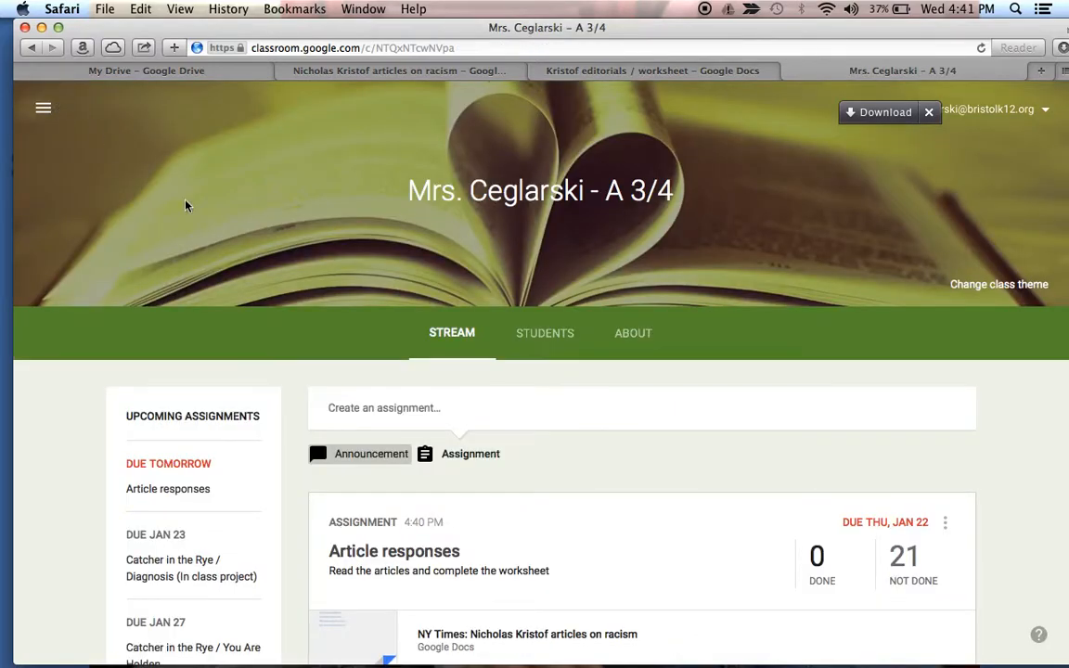
scroll(662, 571, "down", 3)
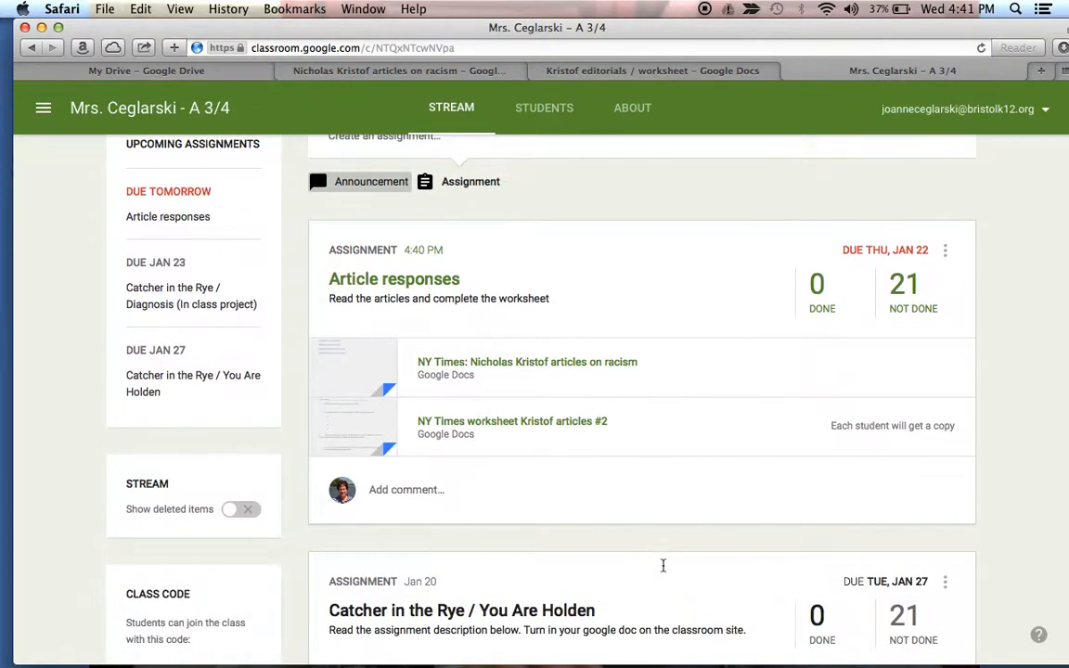
scroll(663, 571, "down", 10)
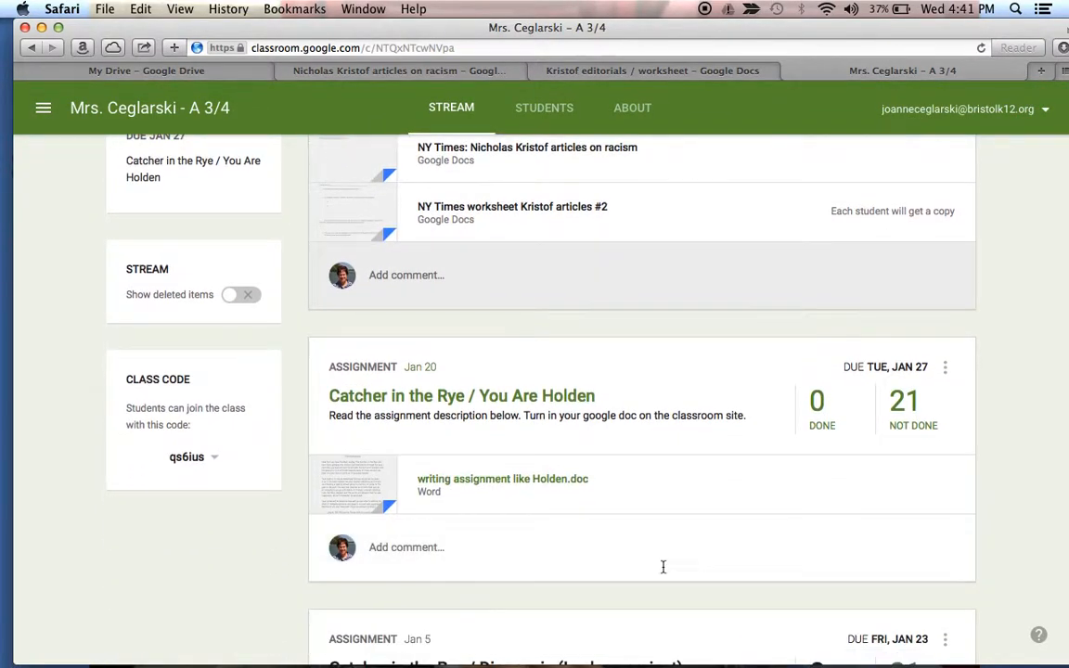
scroll(662, 571, "down", 12)
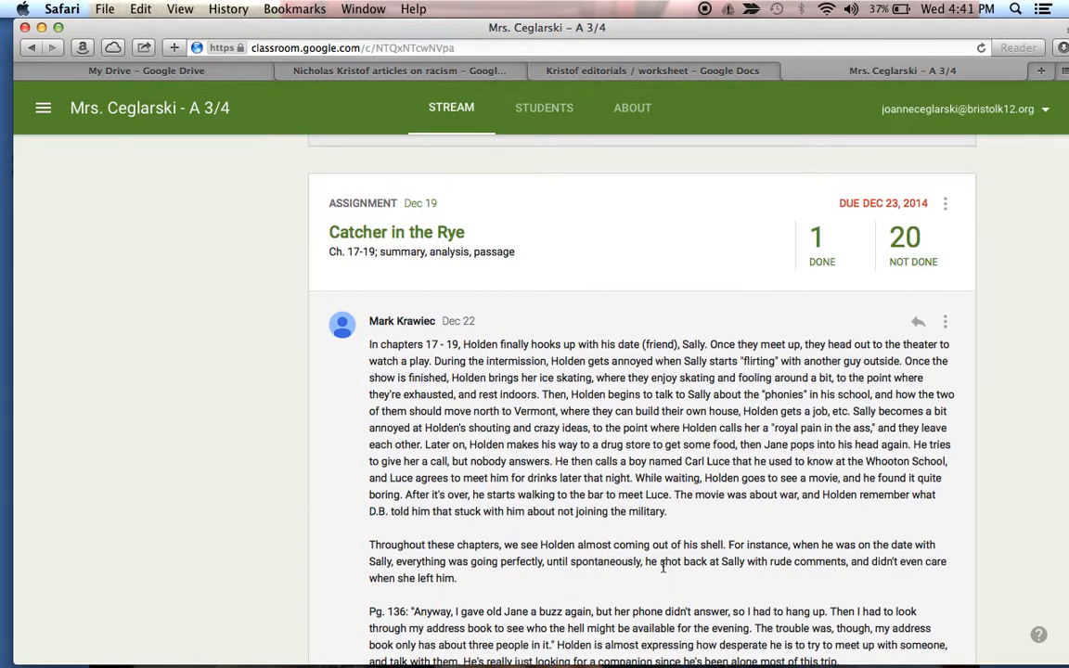
scroll(662, 571, "up", 20)
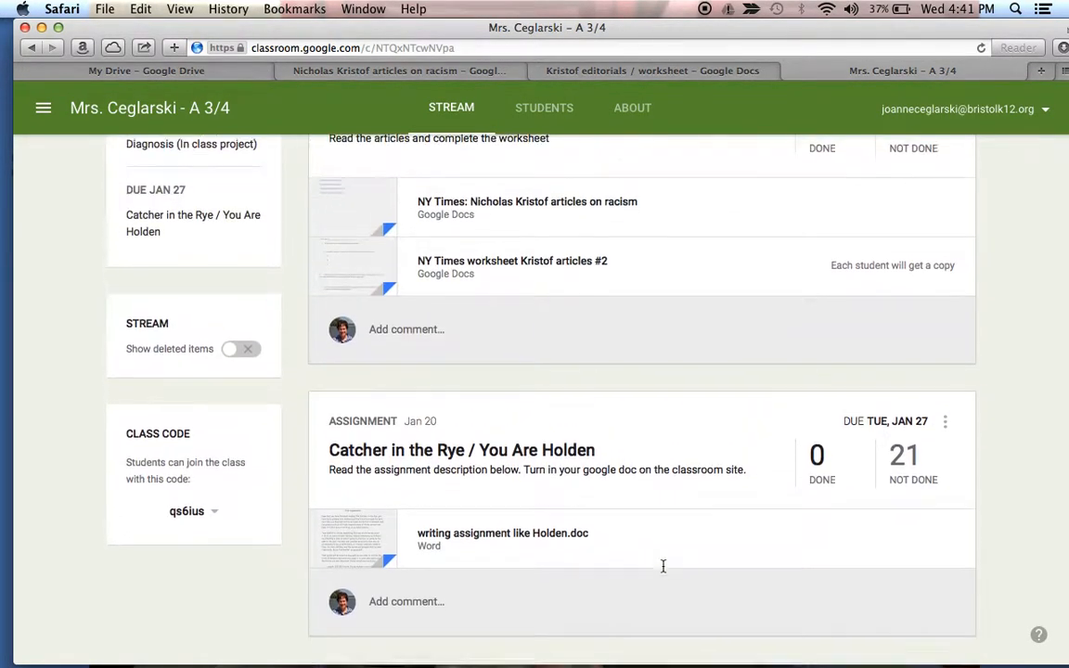
scroll(663, 566, "up", 8)
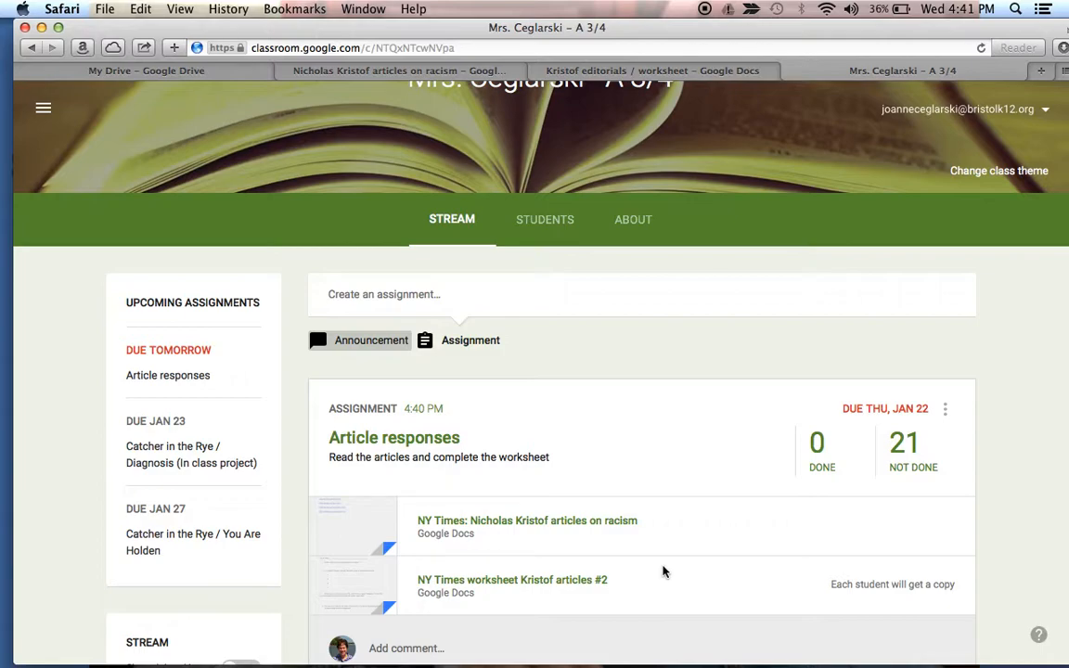
scroll(663, 571, "down", 3)
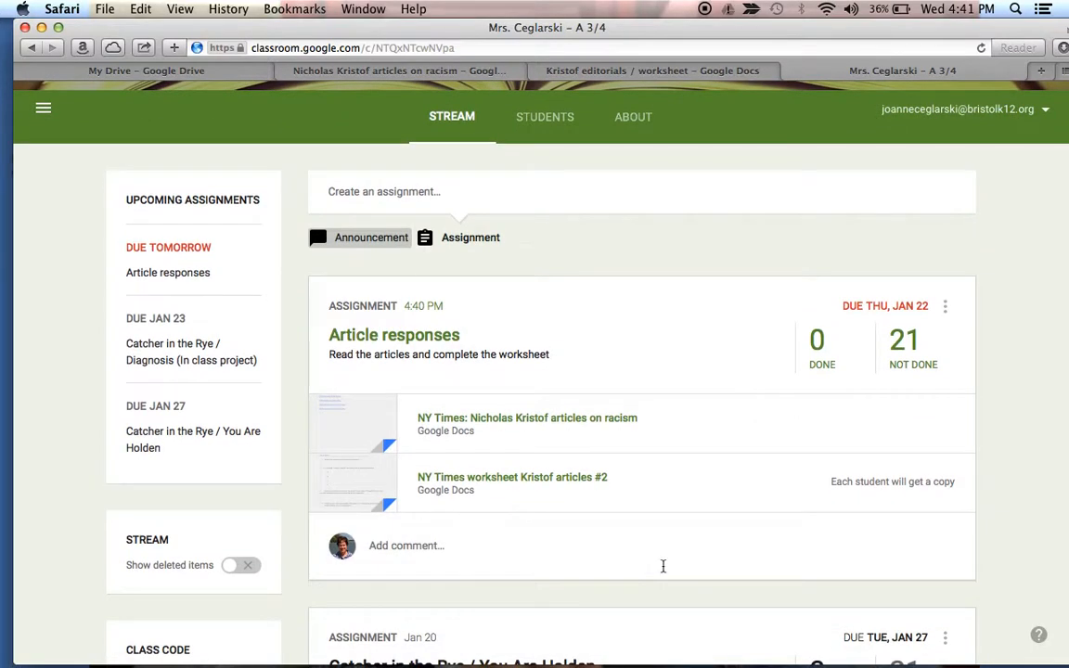